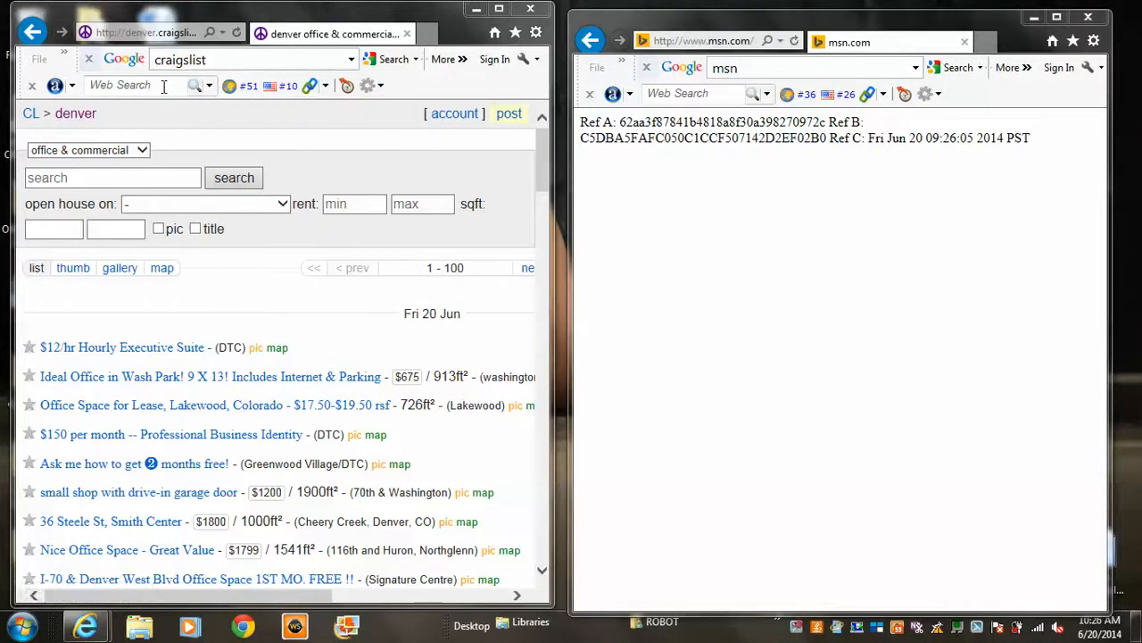
Show Google's homepage on the left, reload msn.com on the right and reopen MSN.com from a Google 'msn' search.
{"action": "left_click", "coordinate": [125, 59]}
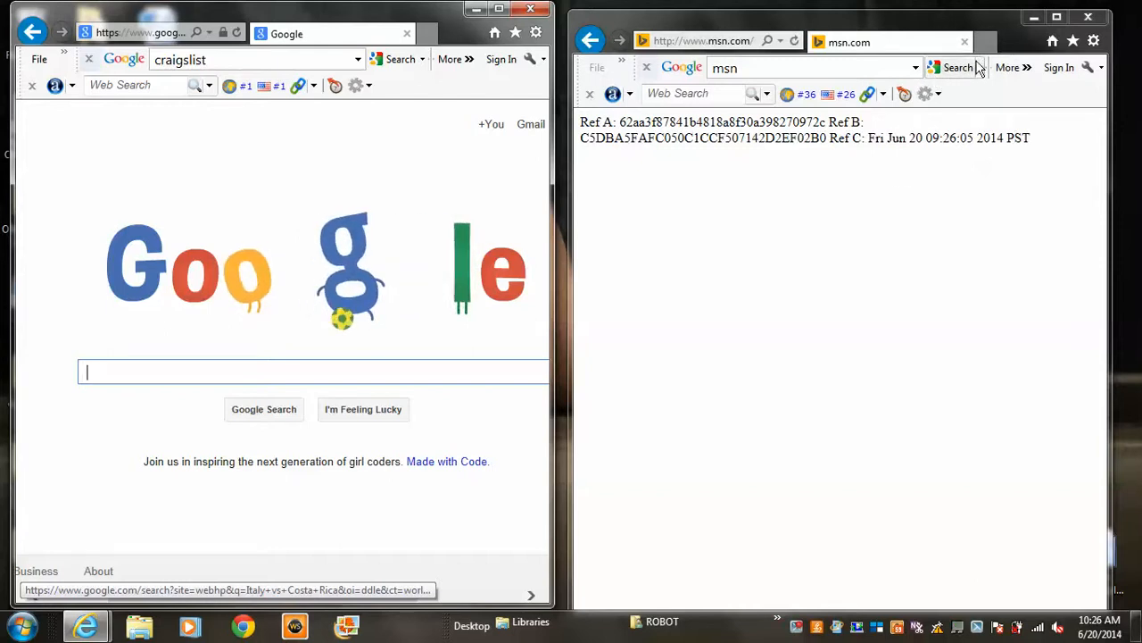
{"action": "left_click", "coordinate": [794, 42]}
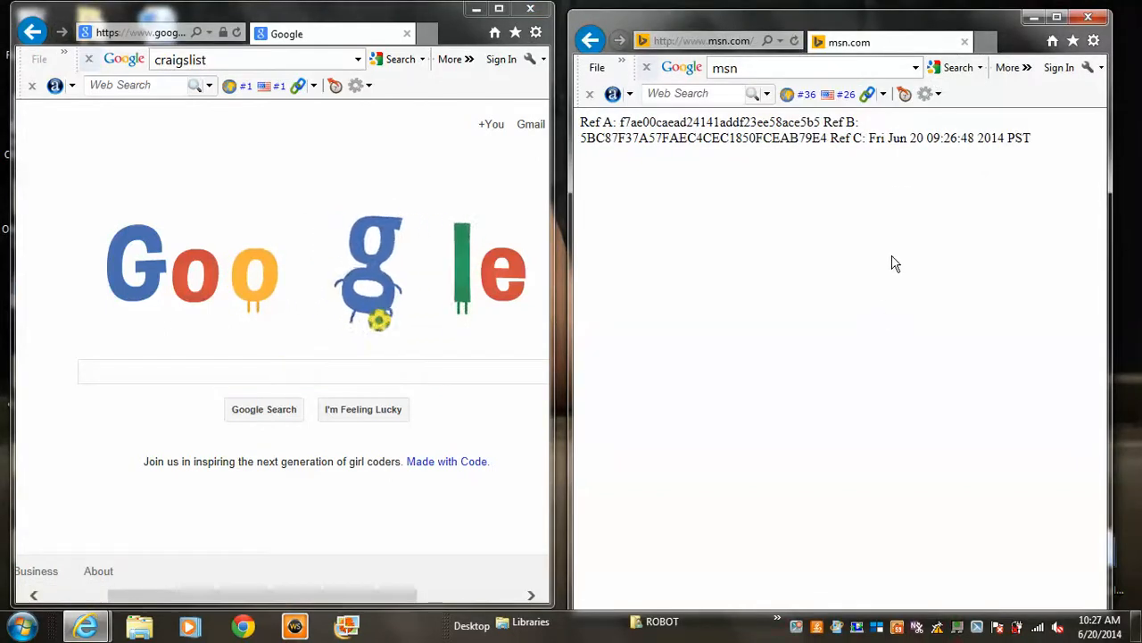
{"action": "left_click", "coordinate": [955, 68]}
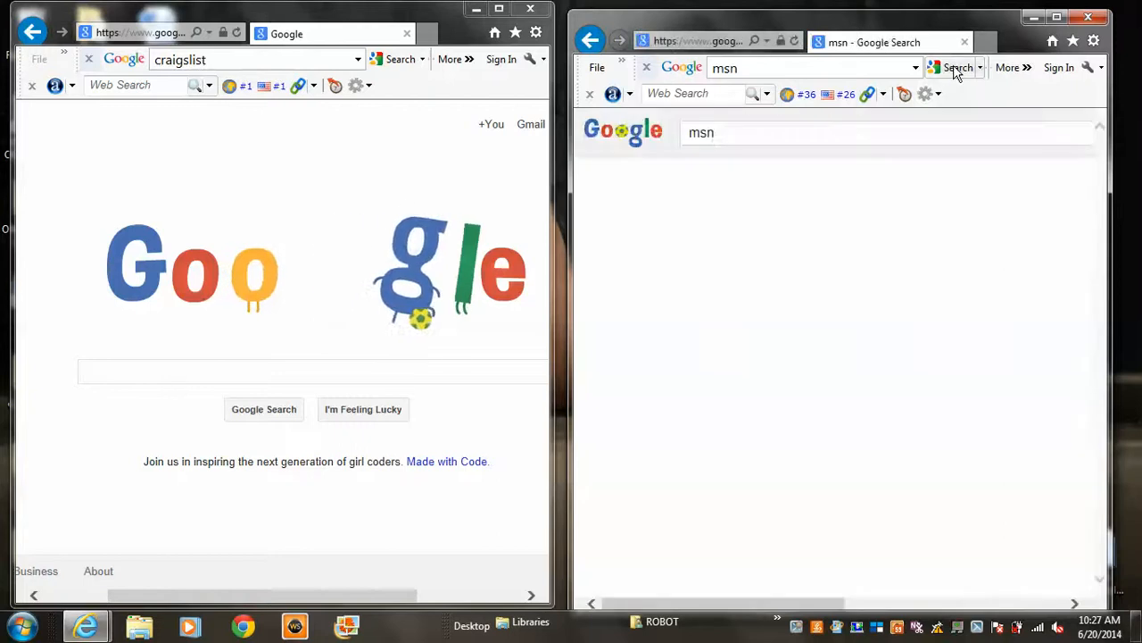
{"action": "left_click", "coordinate": [720, 261]}
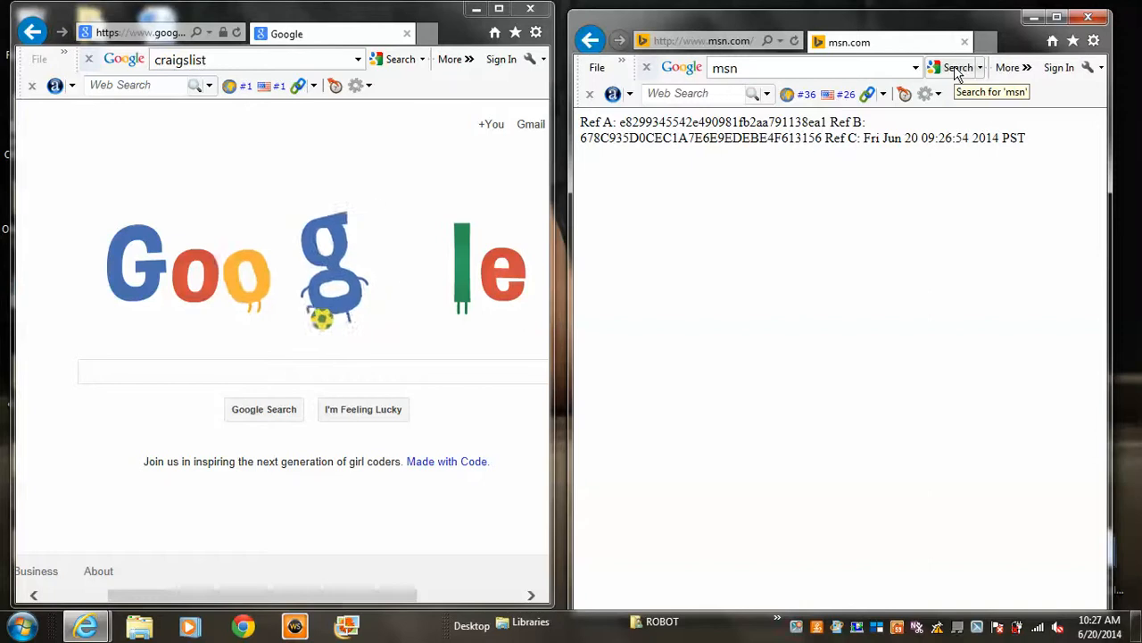
From the Google 'msn' results, load MSN Entertainment, then return and reopen the MSN.com result.
{"action": "left_click", "coordinate": [956, 70]}
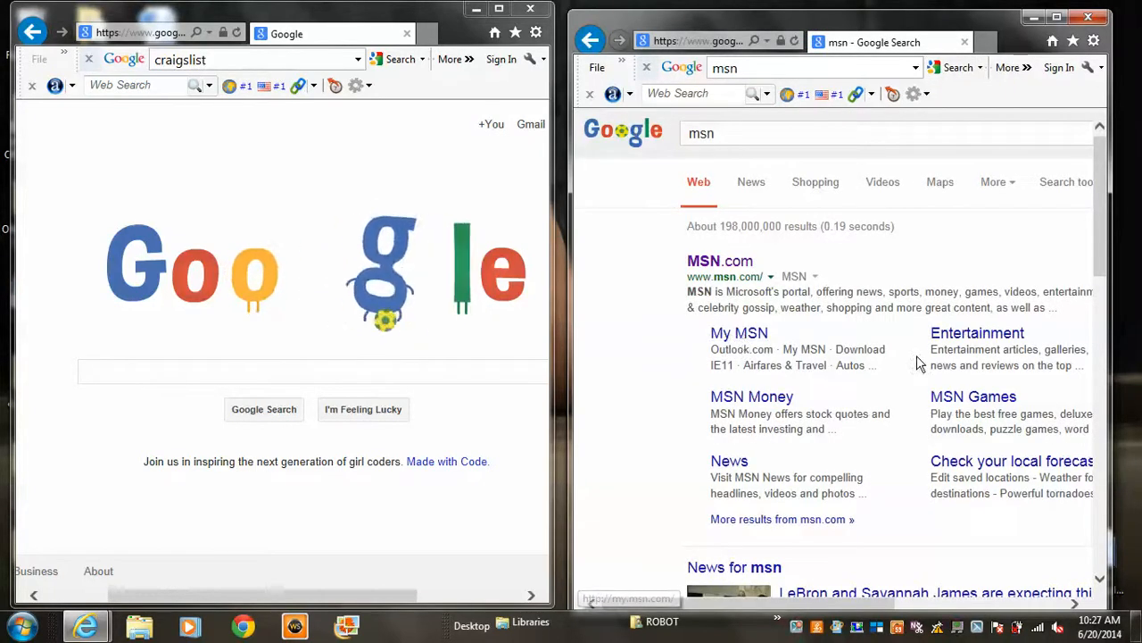
{"action": "left_click", "coordinate": [989, 333]}
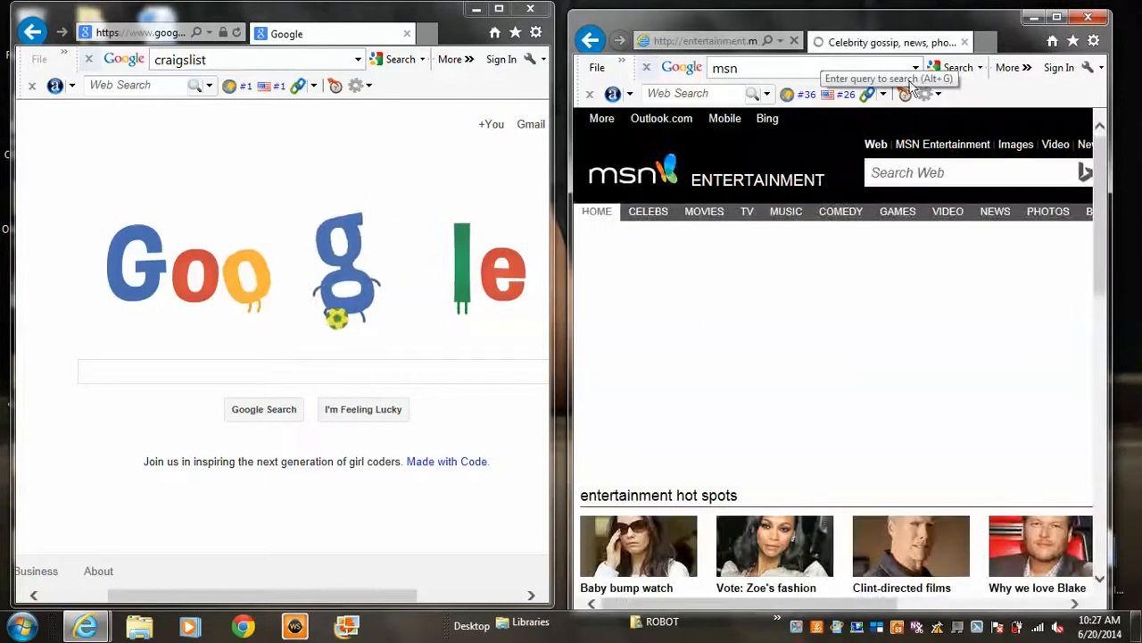
{"action": "left_click", "coordinate": [957, 68]}
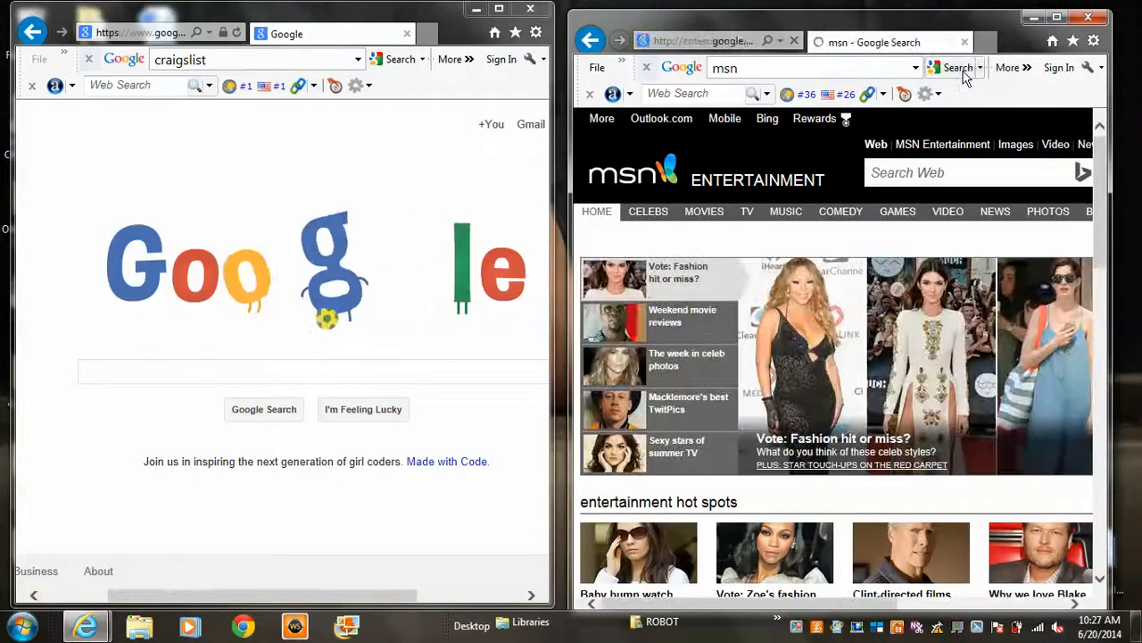
{"action": "left_click", "coordinate": [720, 260]}
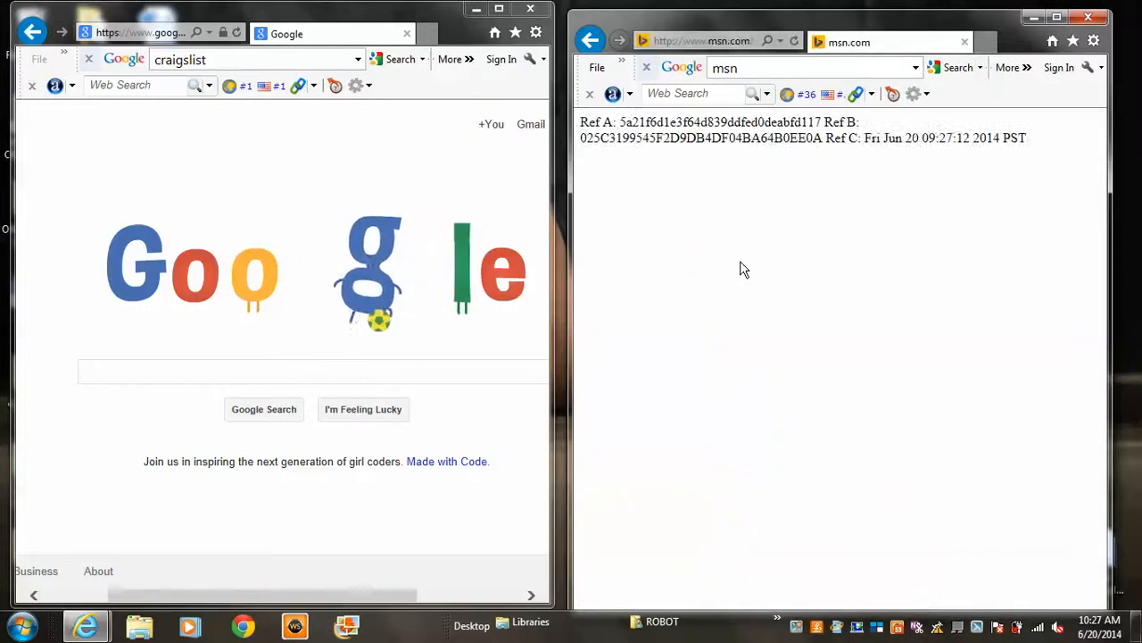
From the Google 'msn' results, load MSN Money and MSN News, returning to the results each time.
{"action": "left_click", "coordinate": [957, 67]}
{"action": "left_click", "coordinate": [752, 396]}
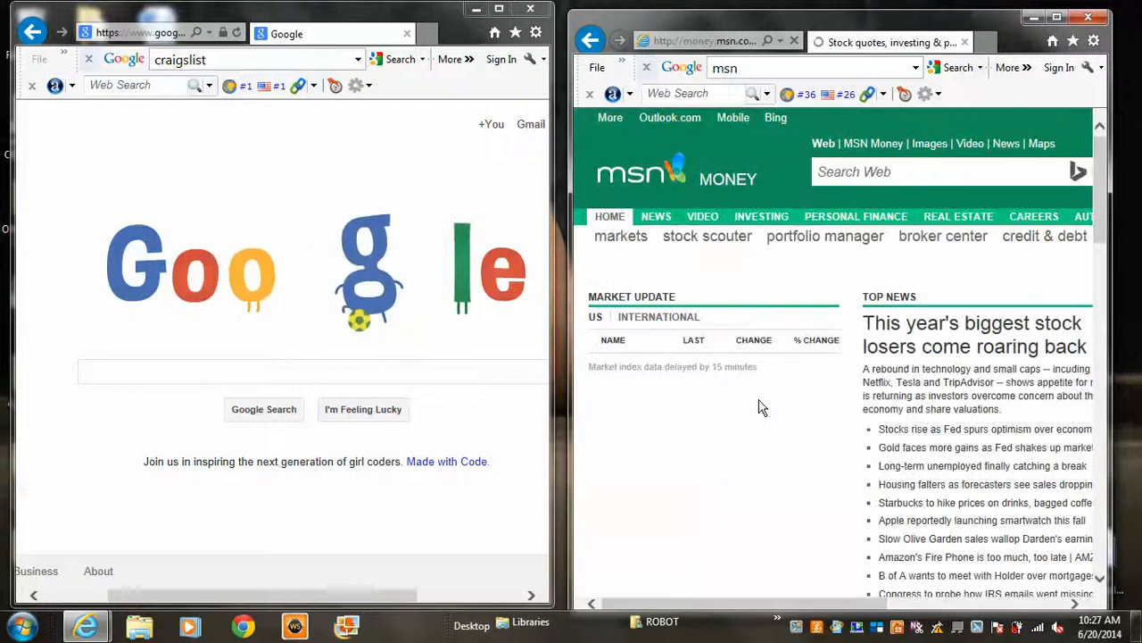
{"action": "left_click", "coordinate": [957, 71]}
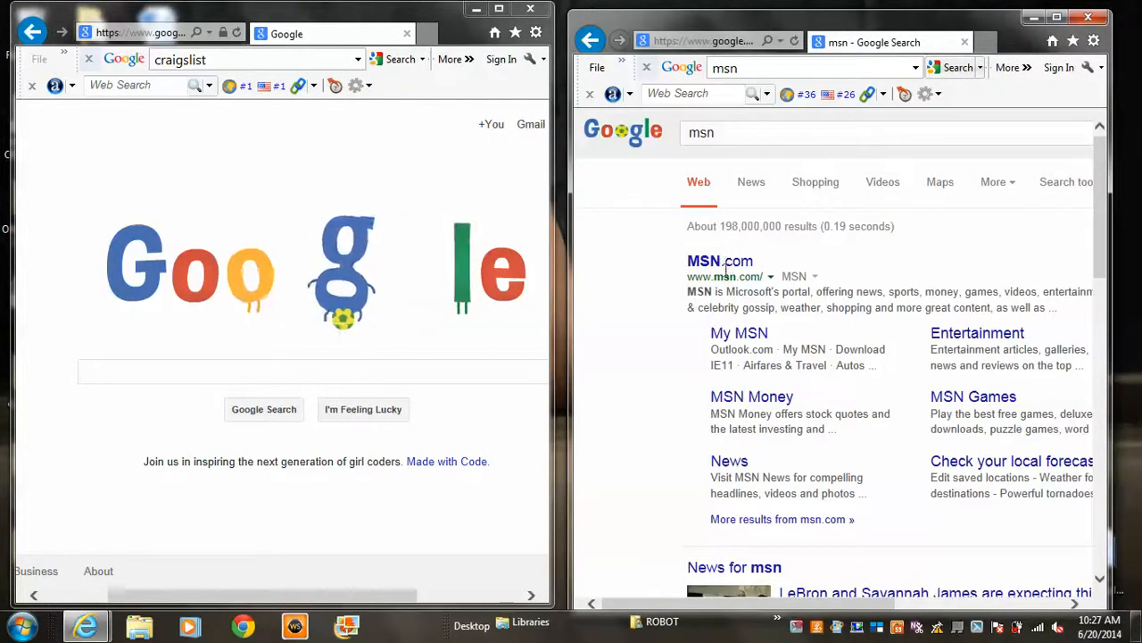
{"action": "left_click", "coordinate": [729, 460]}
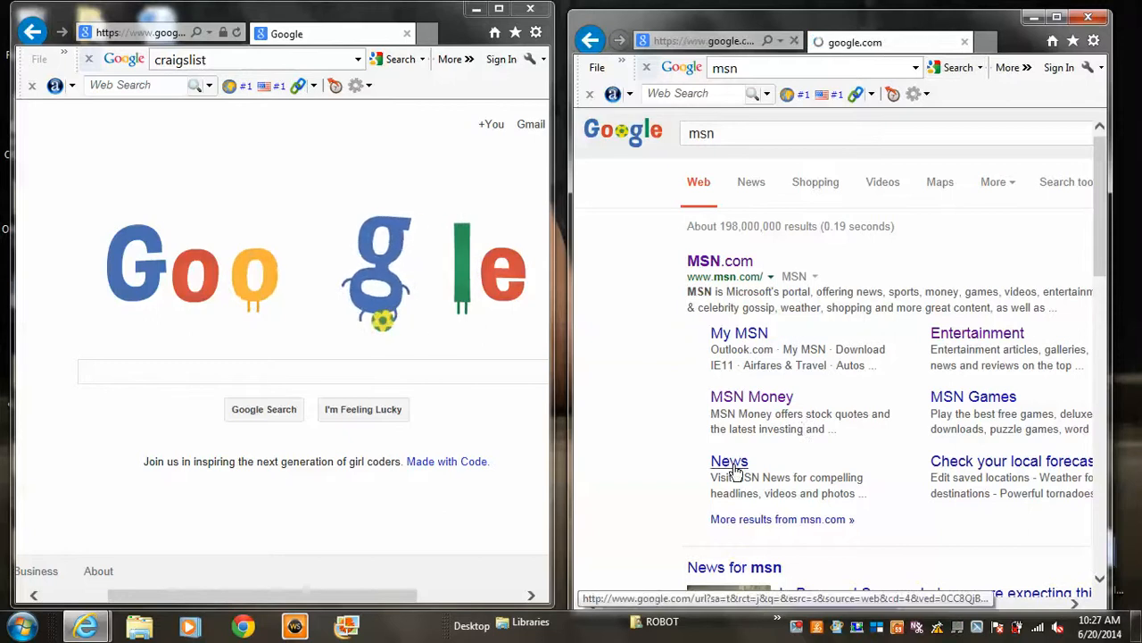
{"action": "left_click", "coordinate": [952, 71]}
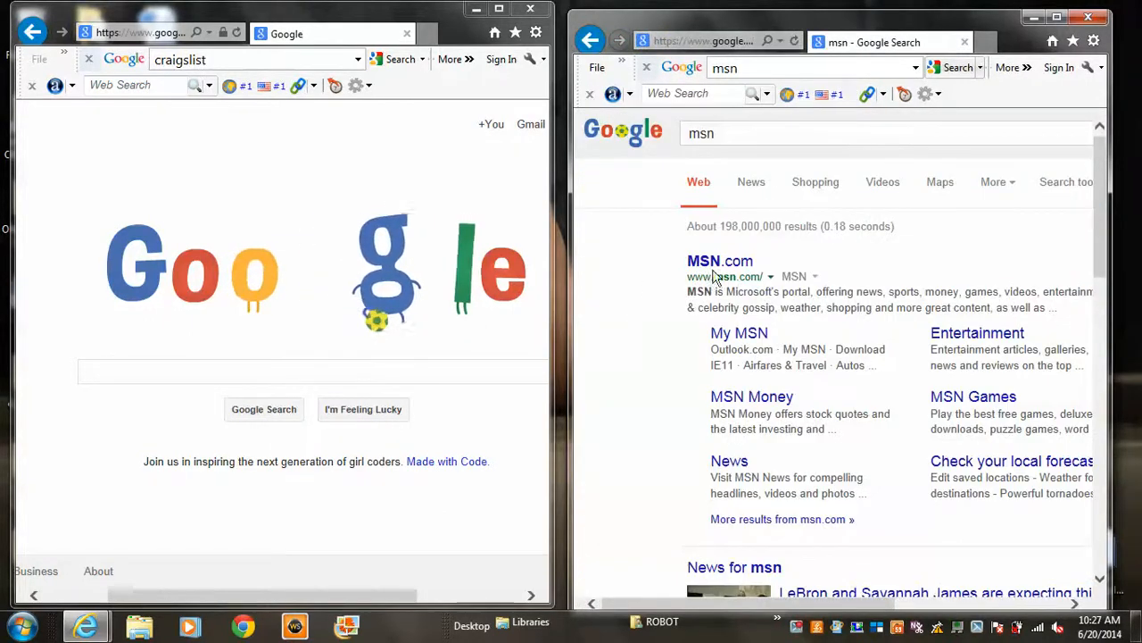
Reopen MSN.com, select its Ref error text, search Google for it, then go back to the 'msn' results.
{"action": "left_click", "coordinate": [716, 272]}
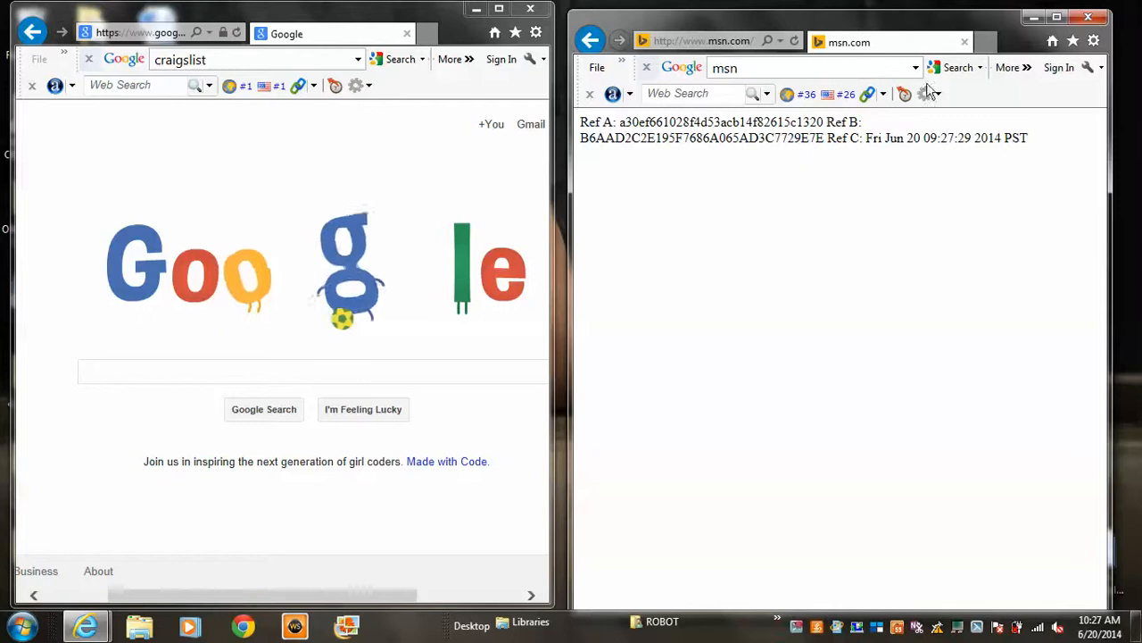
{"action": "mouse_move", "coordinate": [1029, 139]}
{"action": "left_mouse_down"}
{"action": "mouse_move", "coordinate": [631, 152]}
{"action": "mouse_move", "coordinate": [581, 122]}
{"action": "left_mouse_up"}
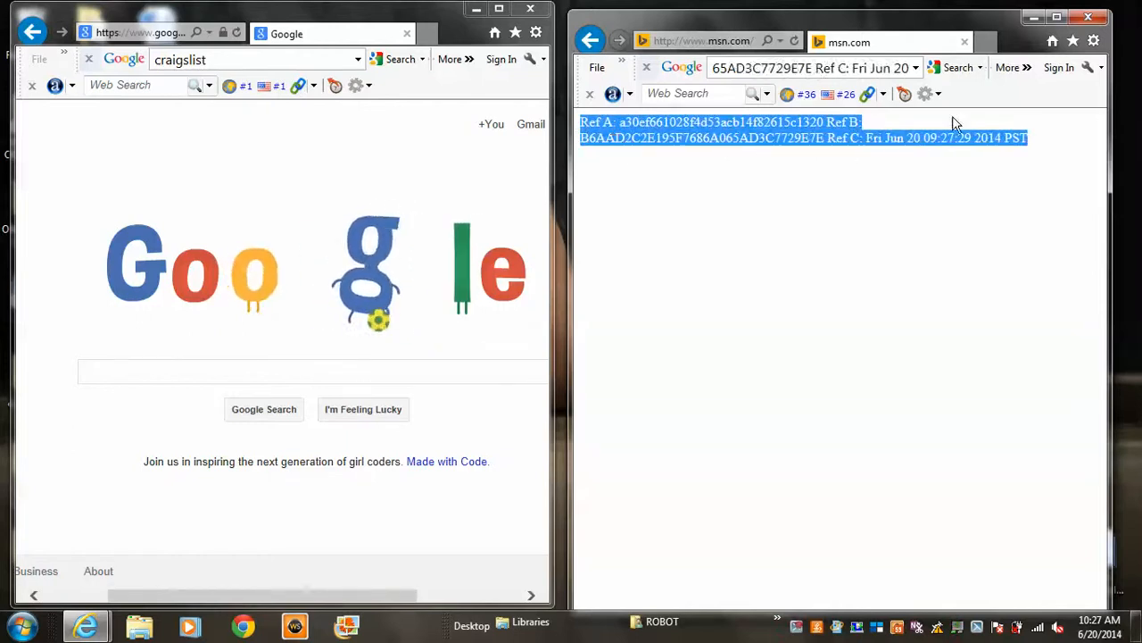
{"action": "left_click", "coordinate": [957, 68]}
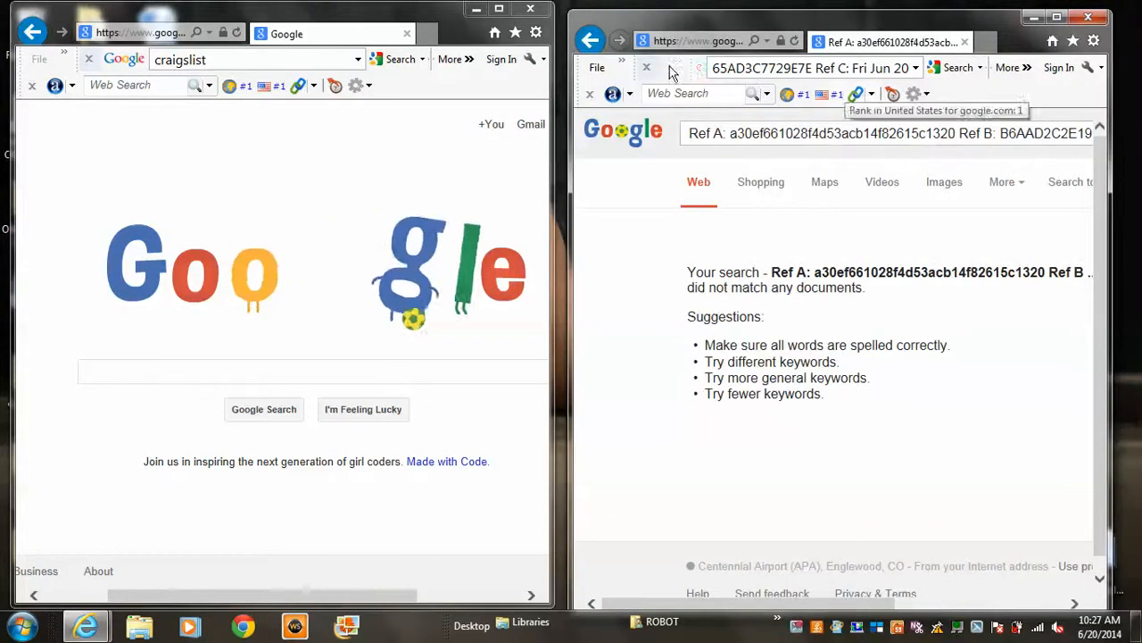
{"action": "left_click", "coordinate": [590, 41]}
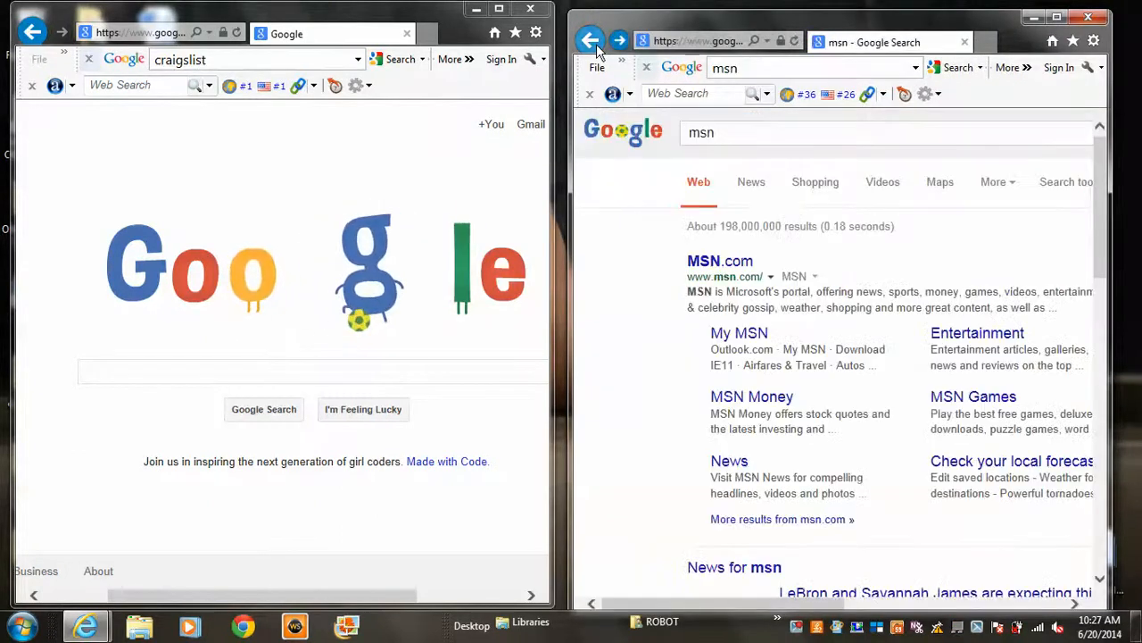
From the Google 'msn' results, load MSN Games and the local weather forecast, returning to the results each time.
{"action": "left_click", "coordinate": [965, 402]}
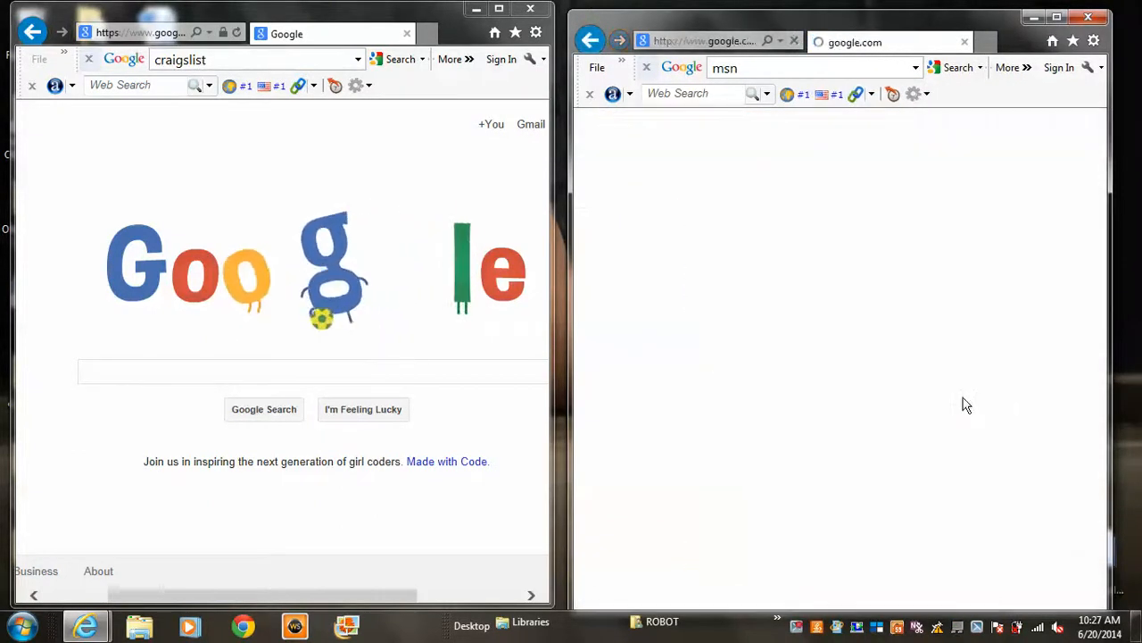
{"action": "left_click", "coordinate": [957, 67]}
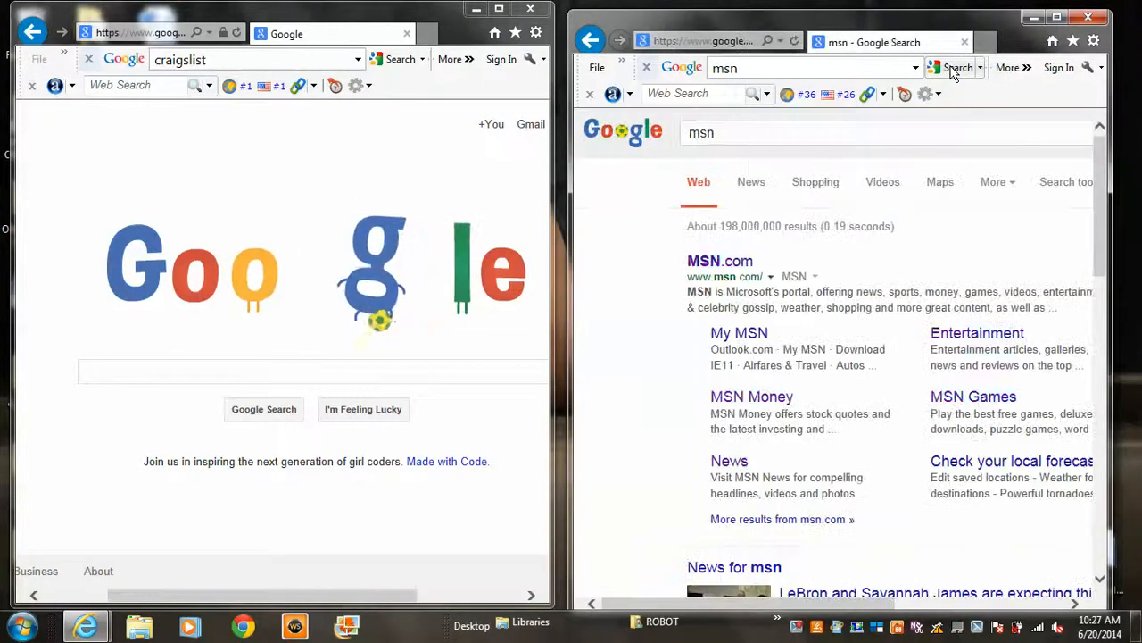
{"action": "left_click", "coordinate": [980, 460]}
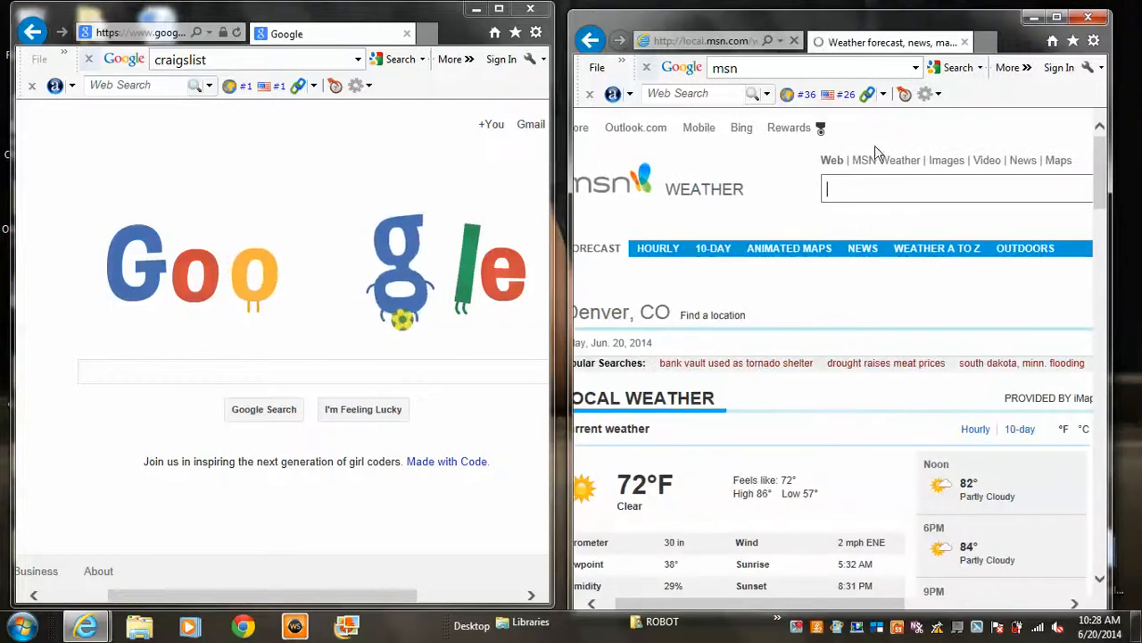
{"action": "left_click", "coordinate": [950, 68]}
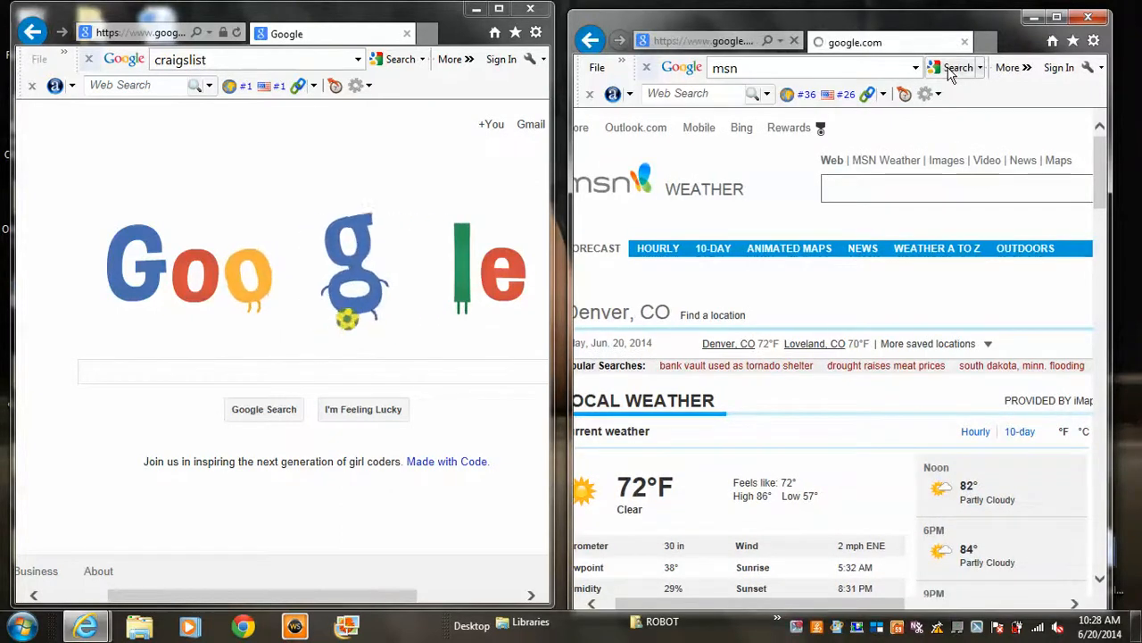
Reopen MSN.com, select its whole Ref A/B/C error text, and move to the Google page on the left.
{"action": "left_click", "coordinate": [720, 261]}
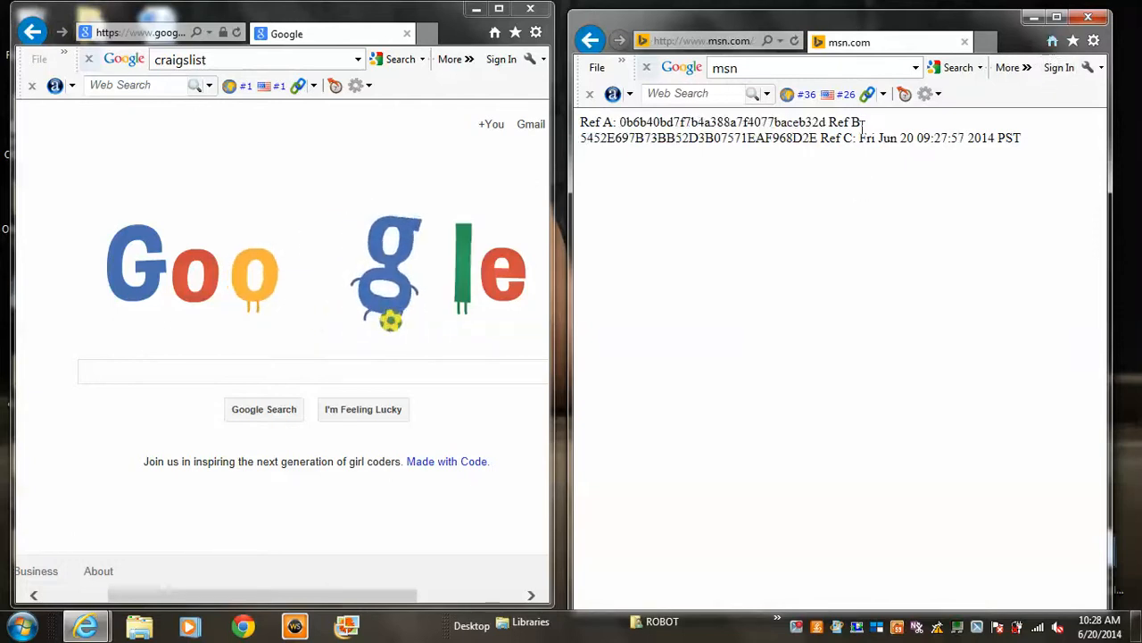
{"action": "mouse_move", "coordinate": [1022, 139]}
{"action": "left_mouse_down"}
{"action": "mouse_move", "coordinate": [591, 122]}
{"action": "mouse_move", "coordinate": [803, 68]}
{"action": "left_mouse_up"}
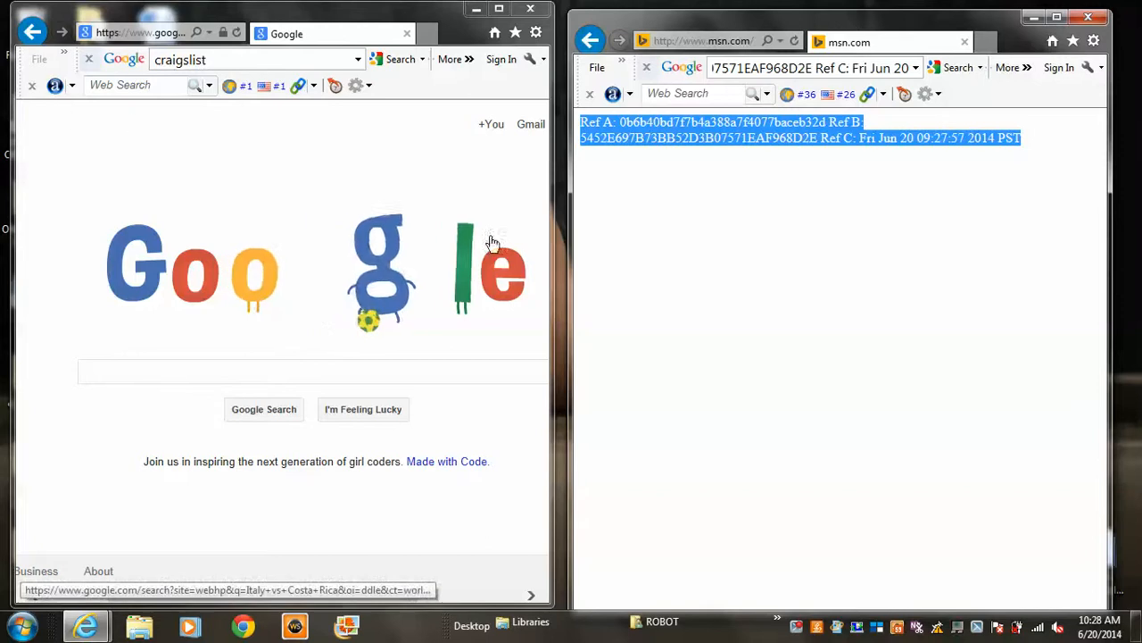
{"action": "left_click", "coordinate": [238, 36]}
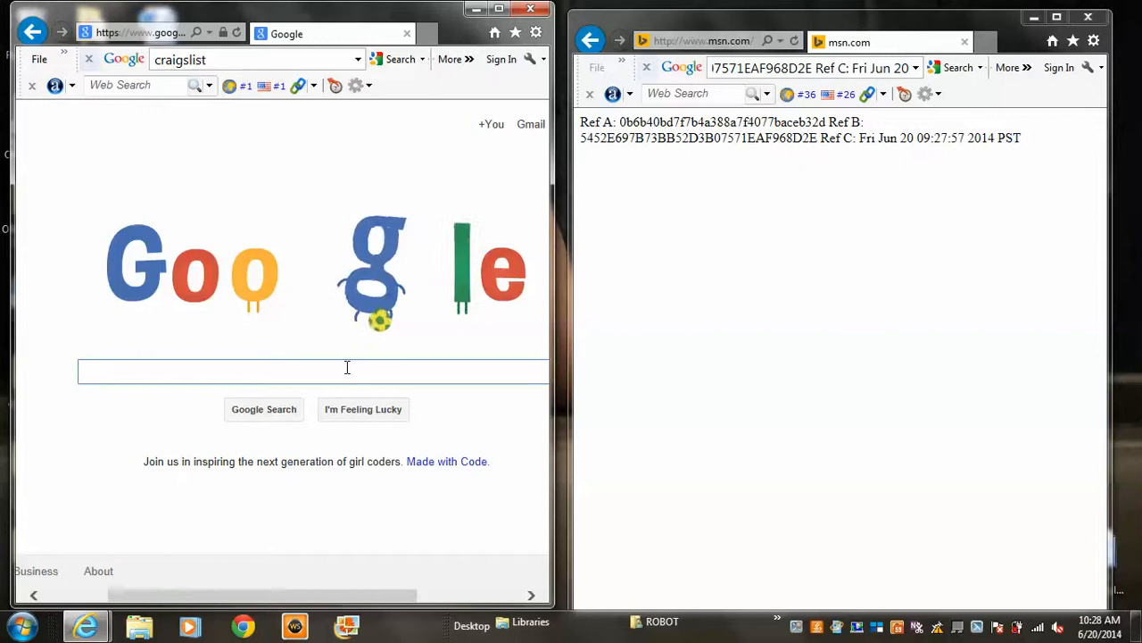
{"action": "type", "text": "my city "}
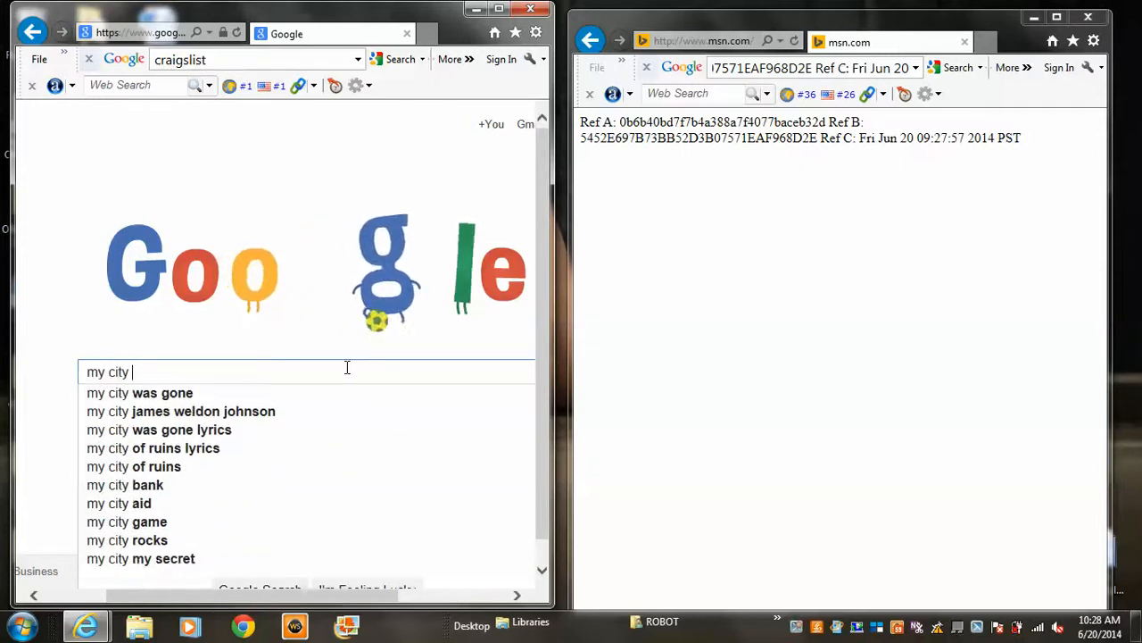
{"action": "type", "text": "guide "}
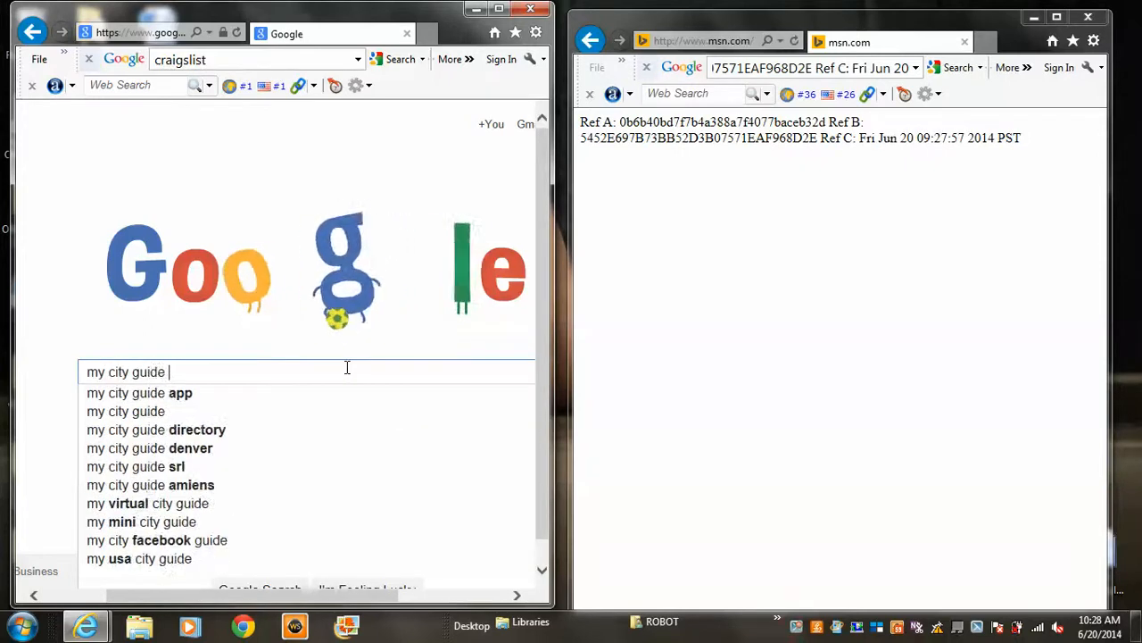
{"action": "type", "text": "duide"}
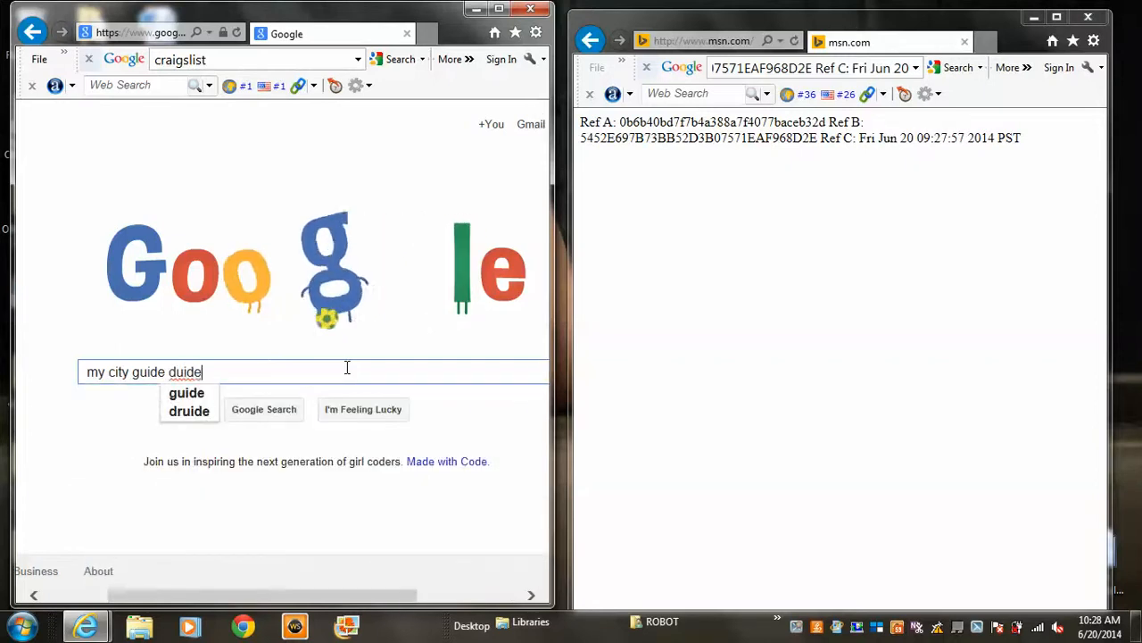
Search Google for 'my city guide guide digital media' after removing the mistyped word.
{"action": "key", "text": "BackSpace"}
{"action": "key", "text": "BackSpace"}
{"action": "key", "text": "BackSpace"}
{"action": "key", "text": "BackSpace"}
{"action": "key", "text": "BackSpace"}
{"action": "type", "text": "guide "}
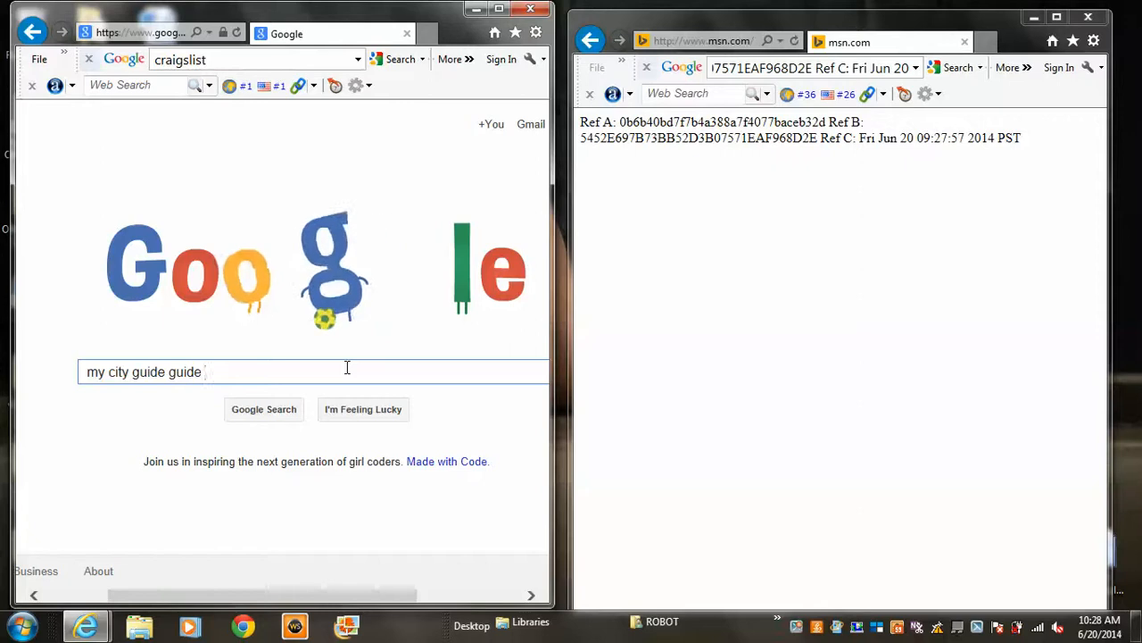
{"action": "type", "text": "digital"}
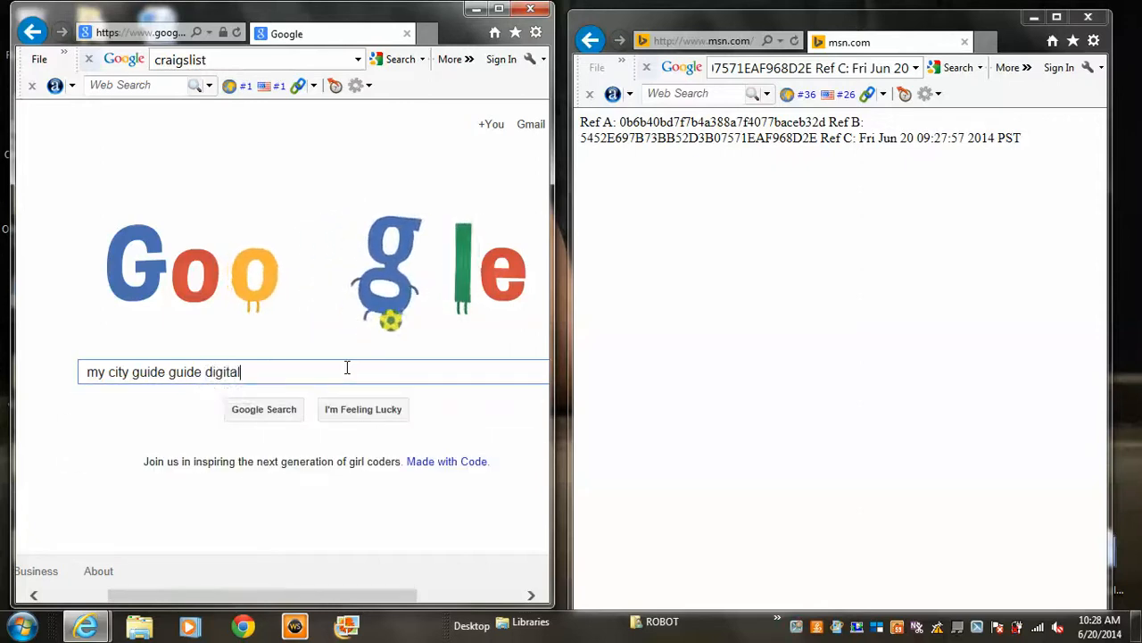
{"action": "type", "text": " media"}
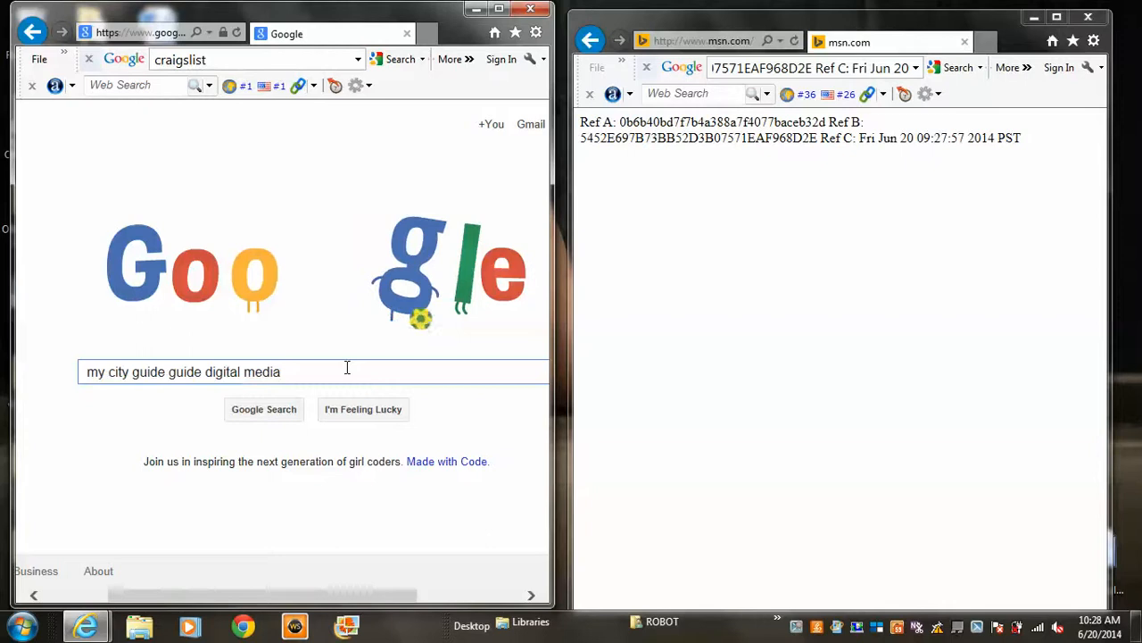
{"action": "key", "text": "Return"}
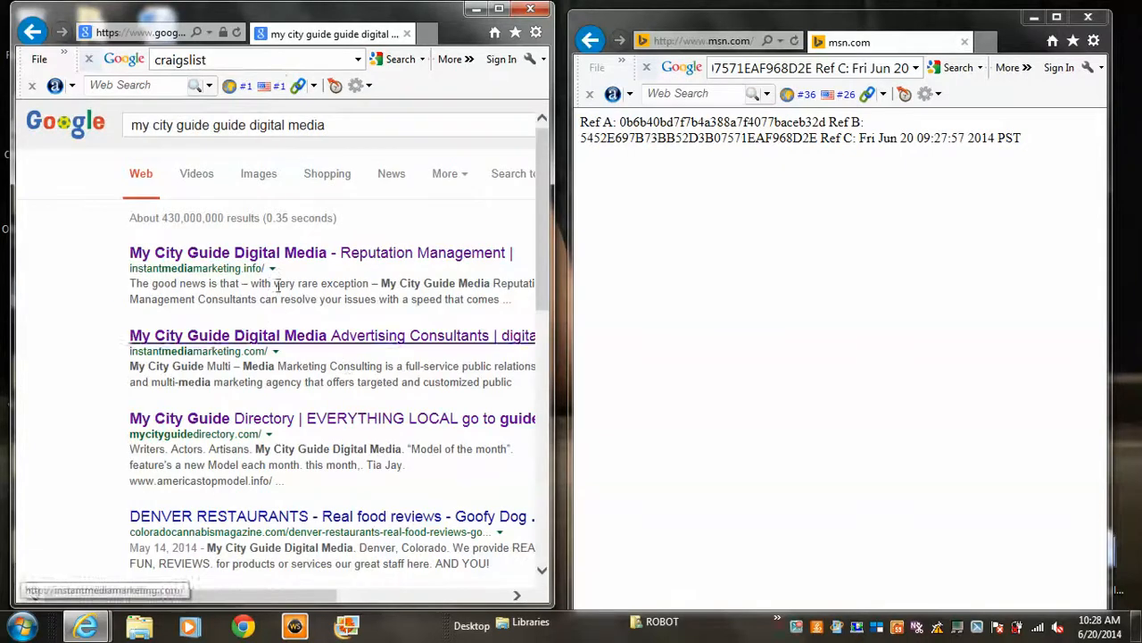
{"action": "mouse_move", "coordinate": [542, 223]}
{"action": "left_mouse_down"}
{"action": "mouse_move", "coordinate": [545, 382]}
{"action": "mouse_move", "coordinate": [550, 161]}
{"action": "left_mouse_up"}
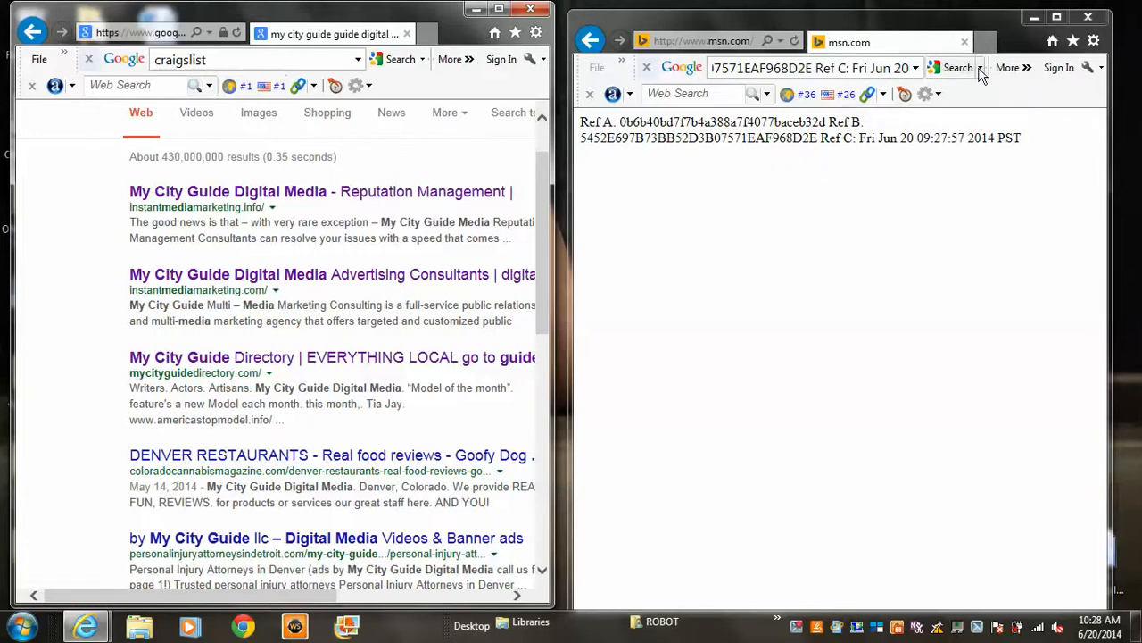
Load the MSN homepage on the right and search it for 'my city guide digital media', getting Bing results.
{"action": "left_click", "coordinate": [1055, 42]}
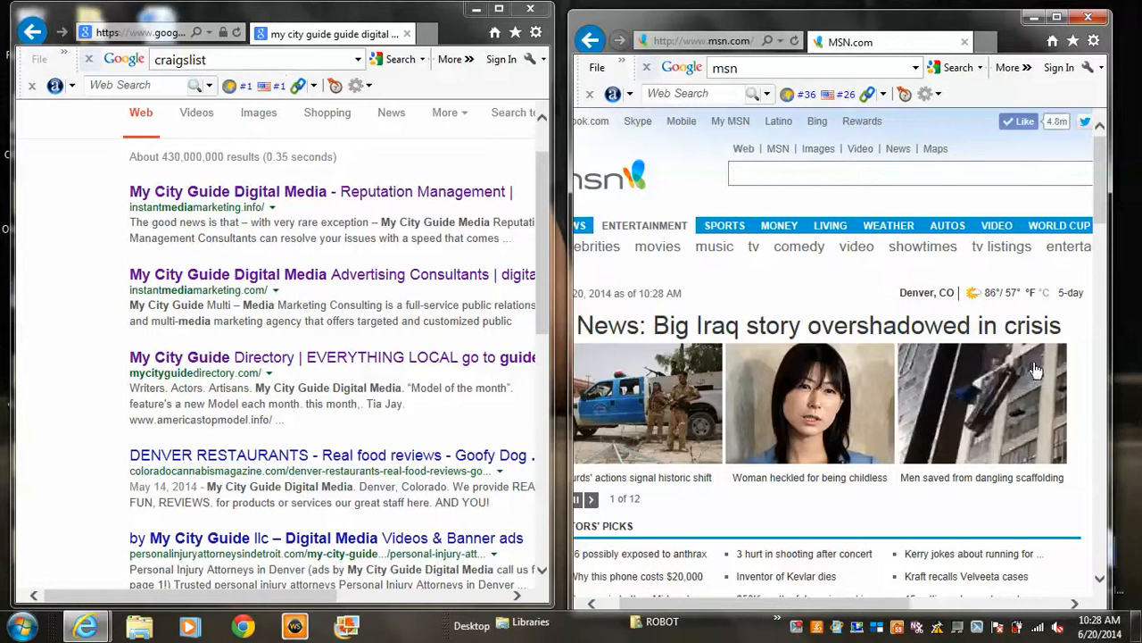
{"action": "mouse_move", "coordinate": [996, 225]}
{"action": "left_click", "coordinate": [828, 175]}
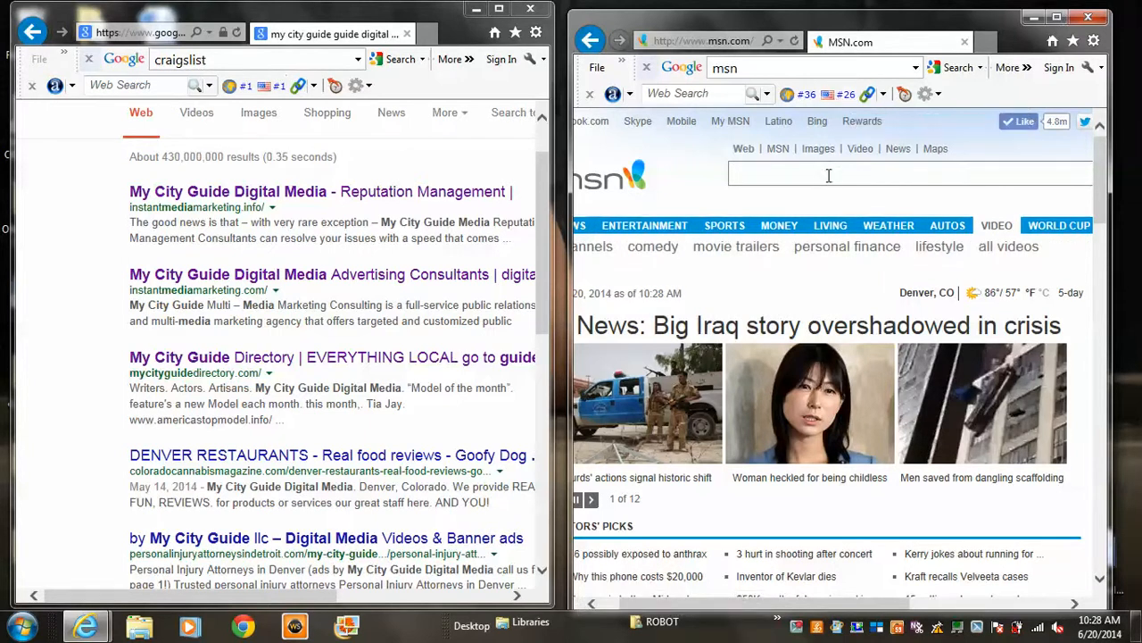
{"action": "type", "text": "myci"}
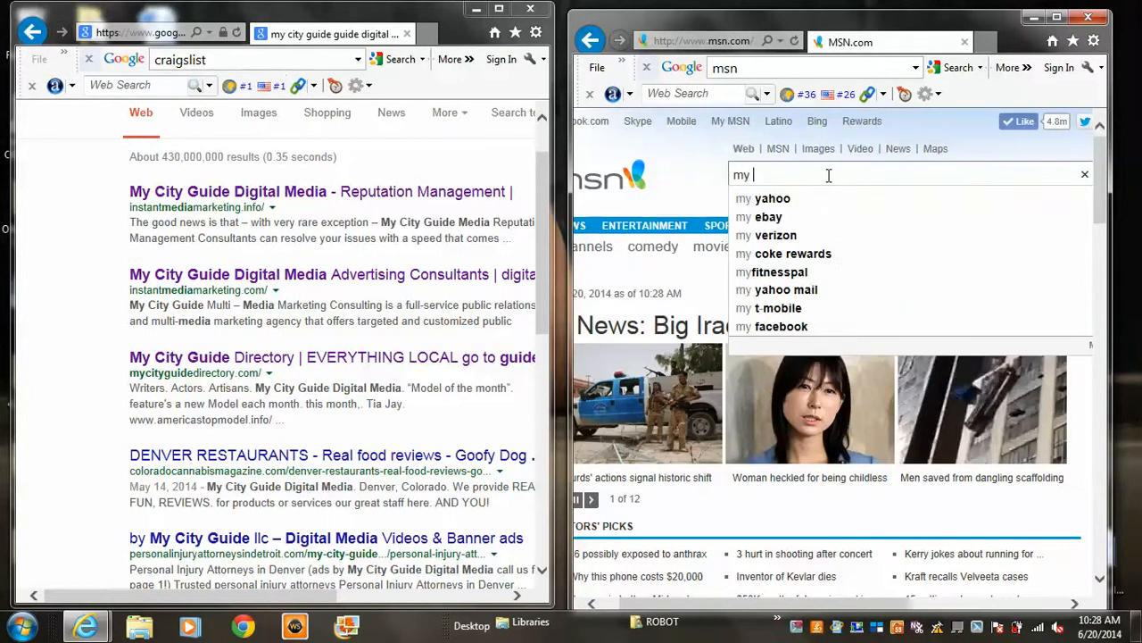
{"action": "type", "text": "ty "}
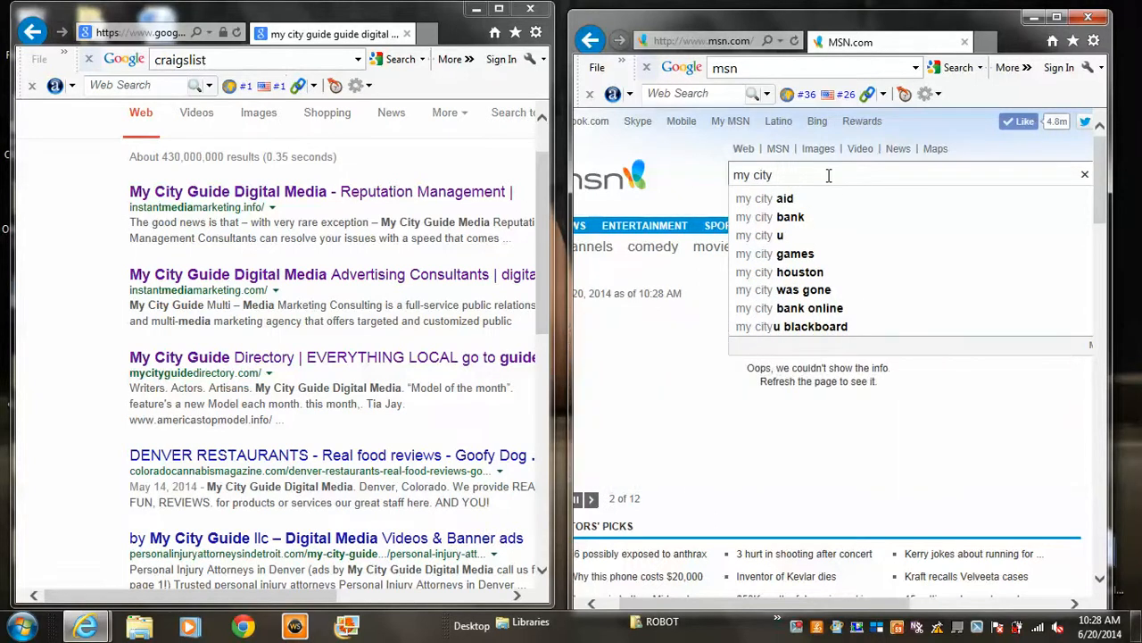
{"action": "type", "text": "guide dig"}
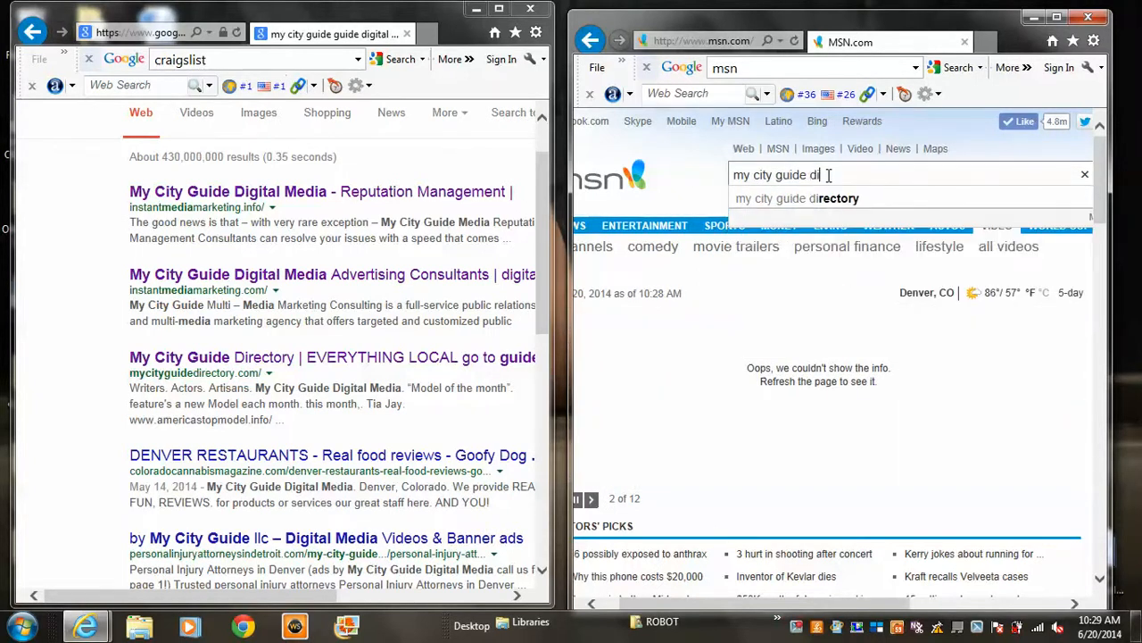
{"action": "type", "text": "ital media"}
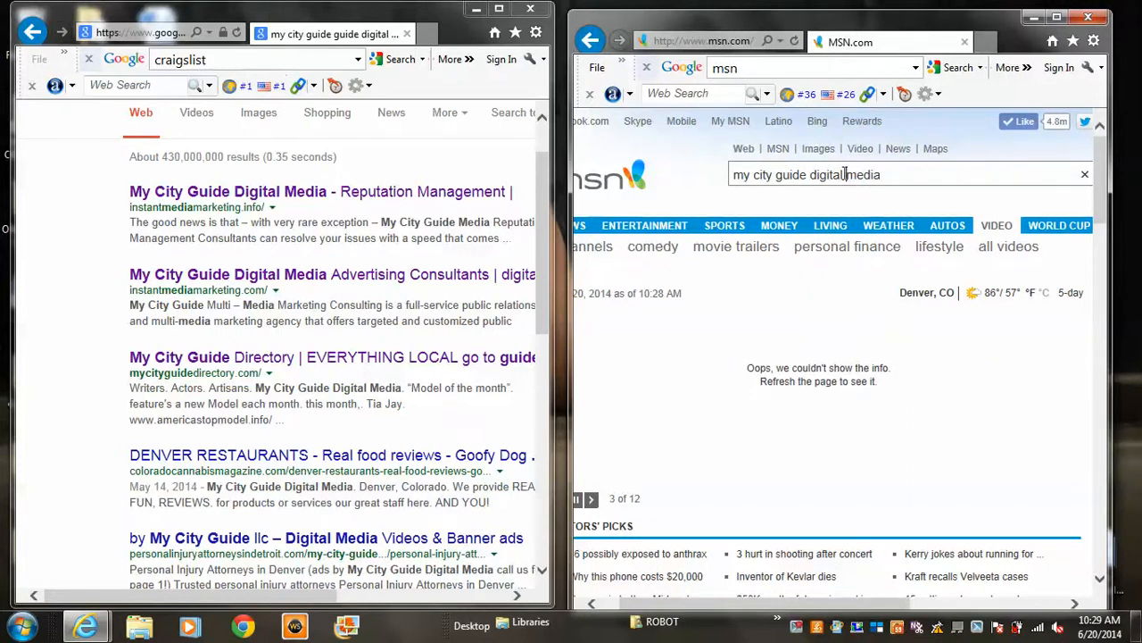
{"action": "key", "text": "Return"}
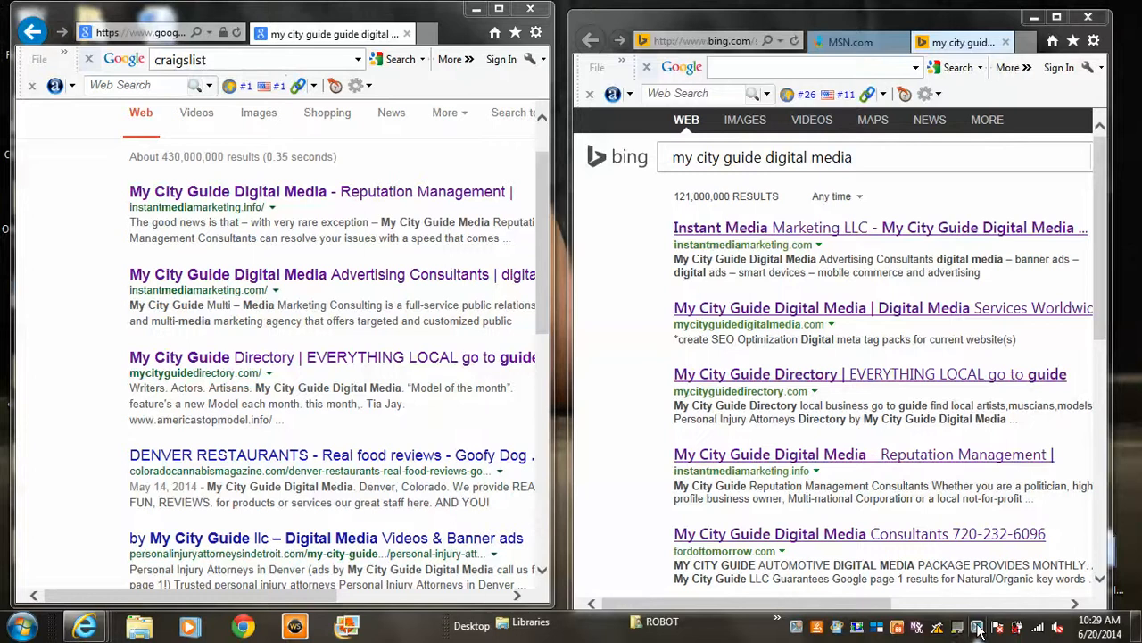
{"action": "left_click", "coordinate": [979, 627]}
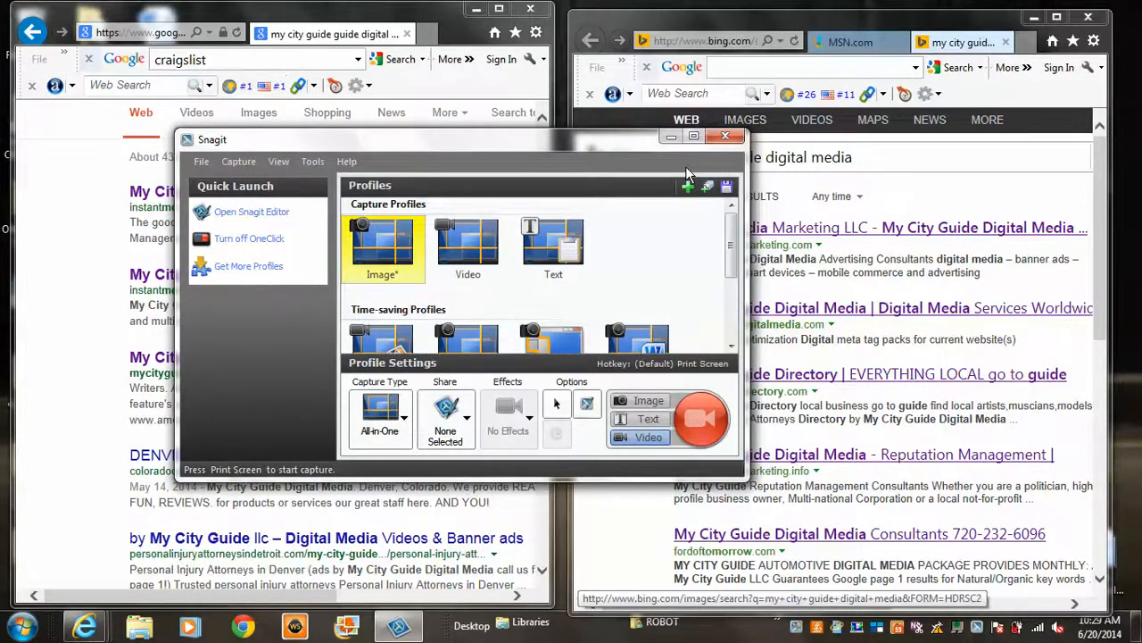
{"action": "left_click", "coordinate": [726, 138]}
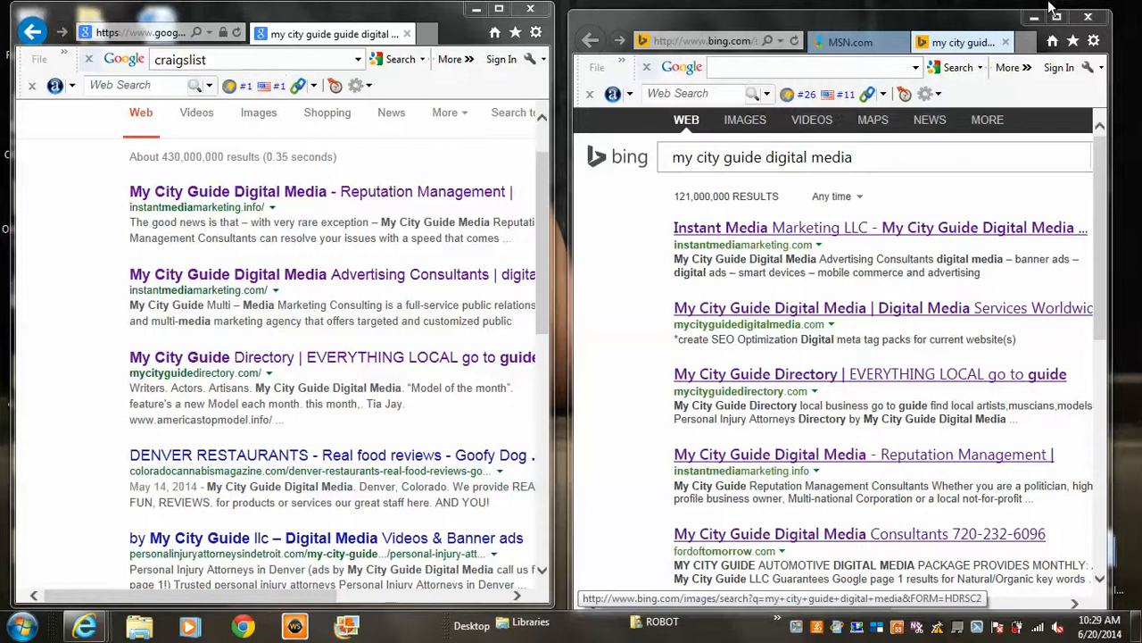
{"action": "right_click", "coordinate": [1054, 11]}
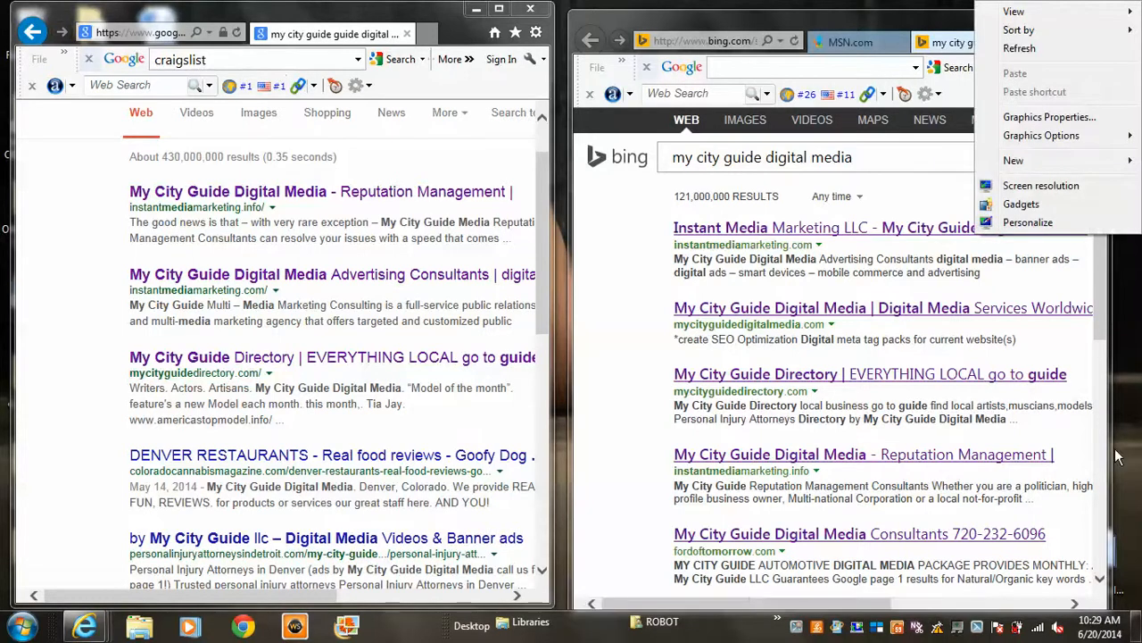